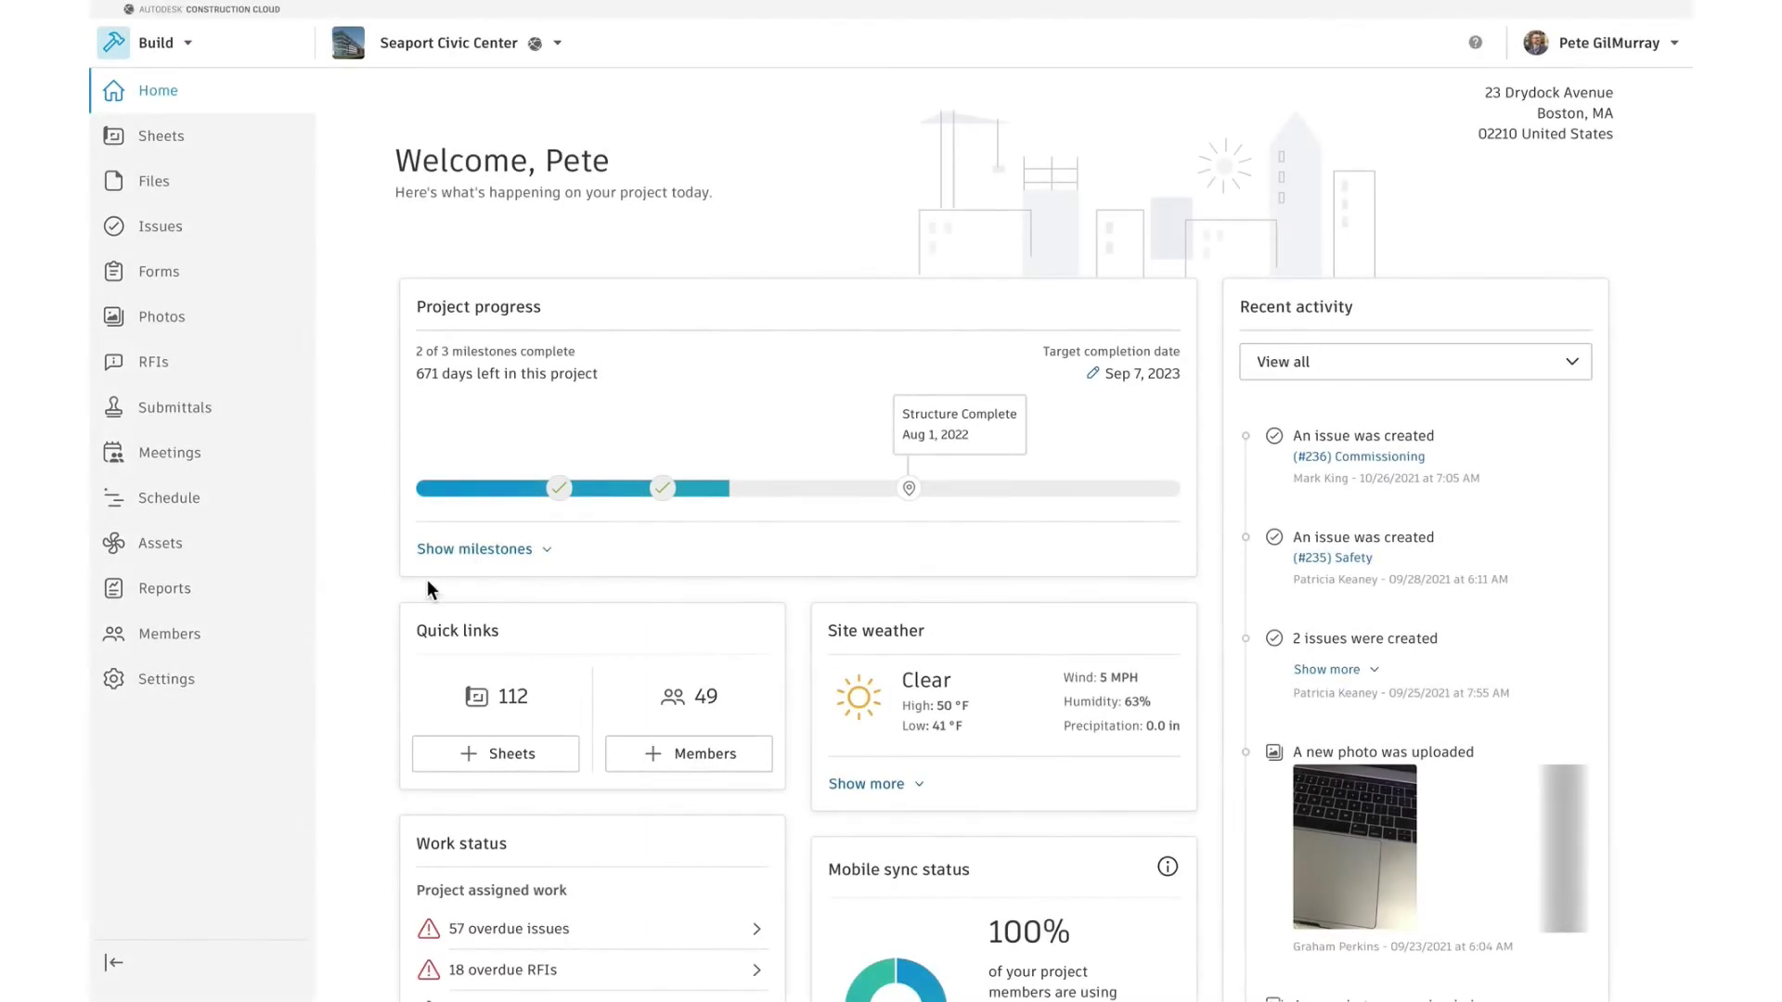
Step: Show the milestones, filter to the 57 overdue issues, and open issue #230's details
click(478, 549)
scroll(477, 568, down, 5)
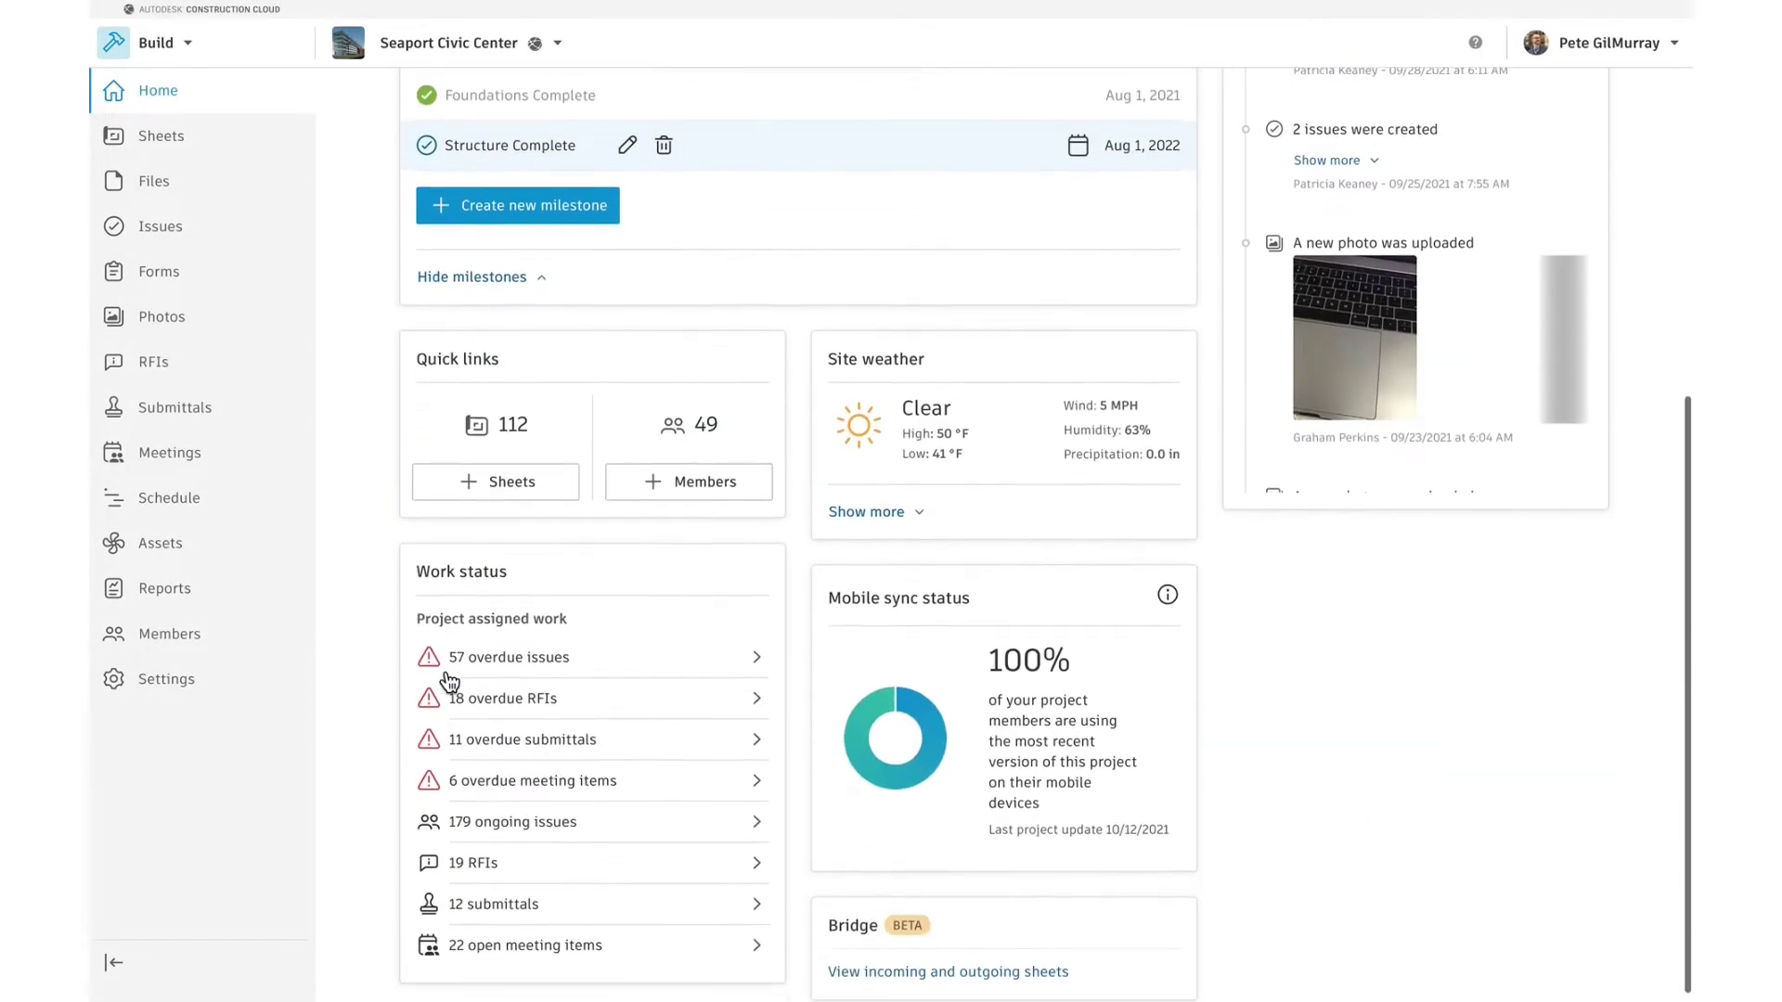
click(582, 657)
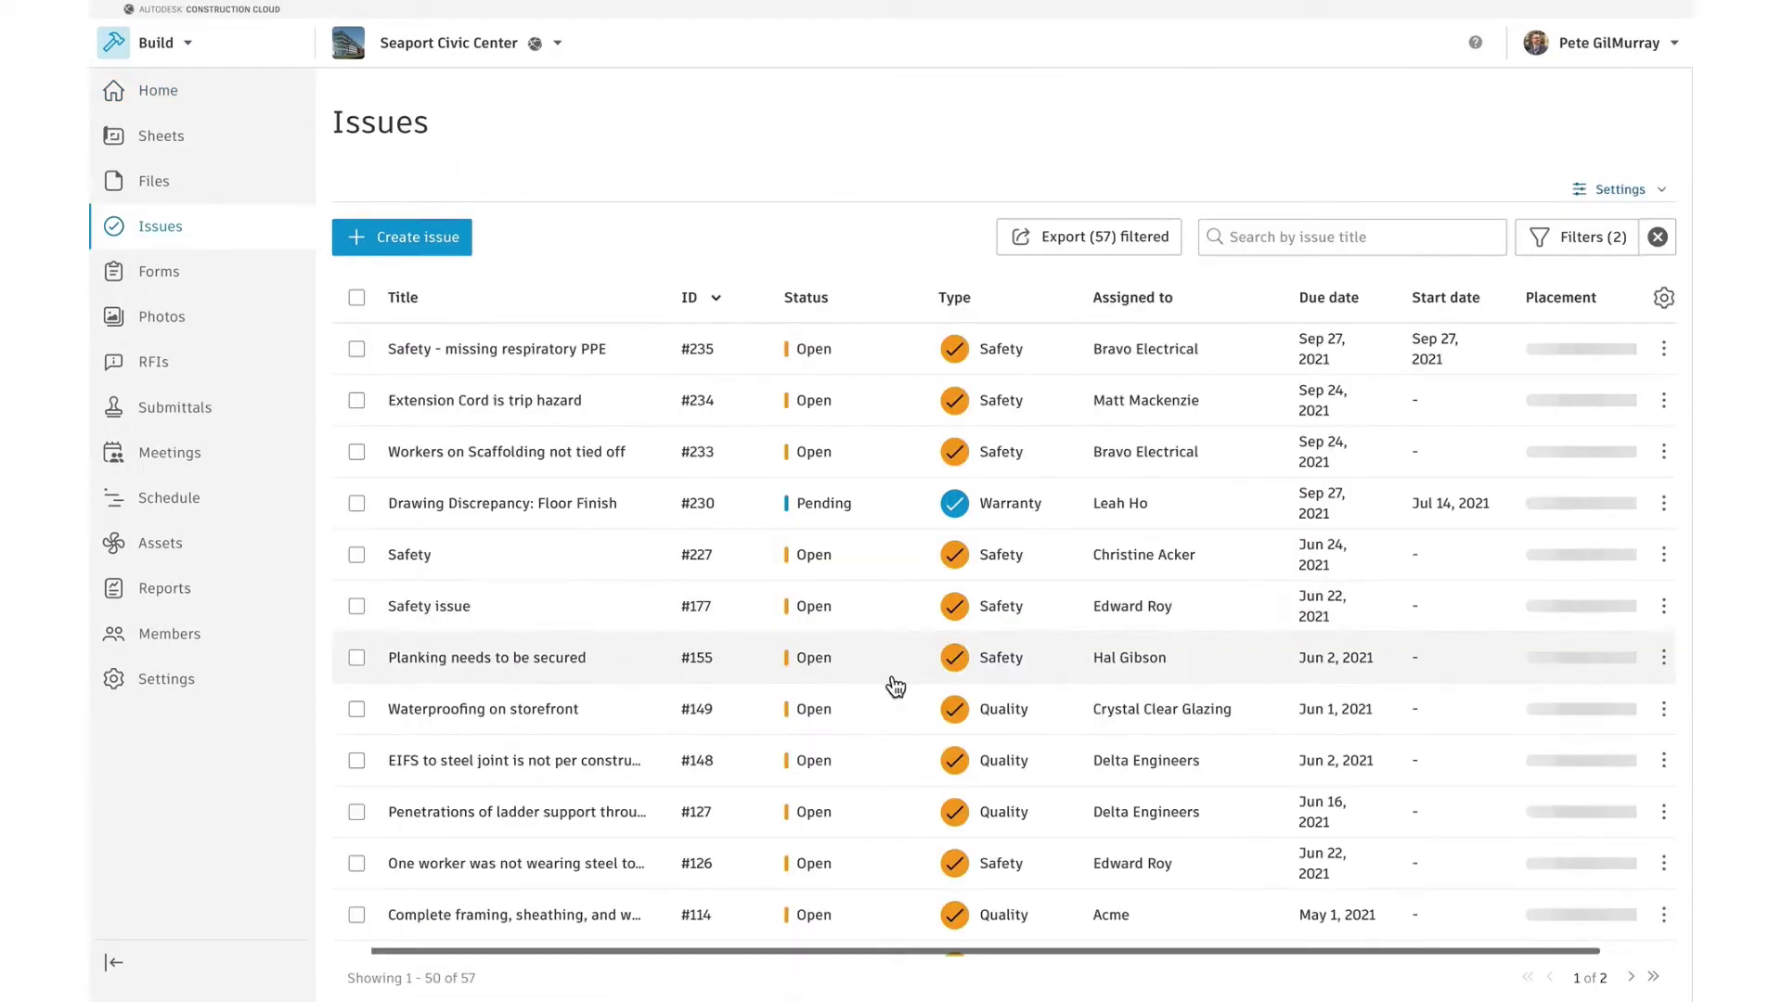
click(1026, 511)
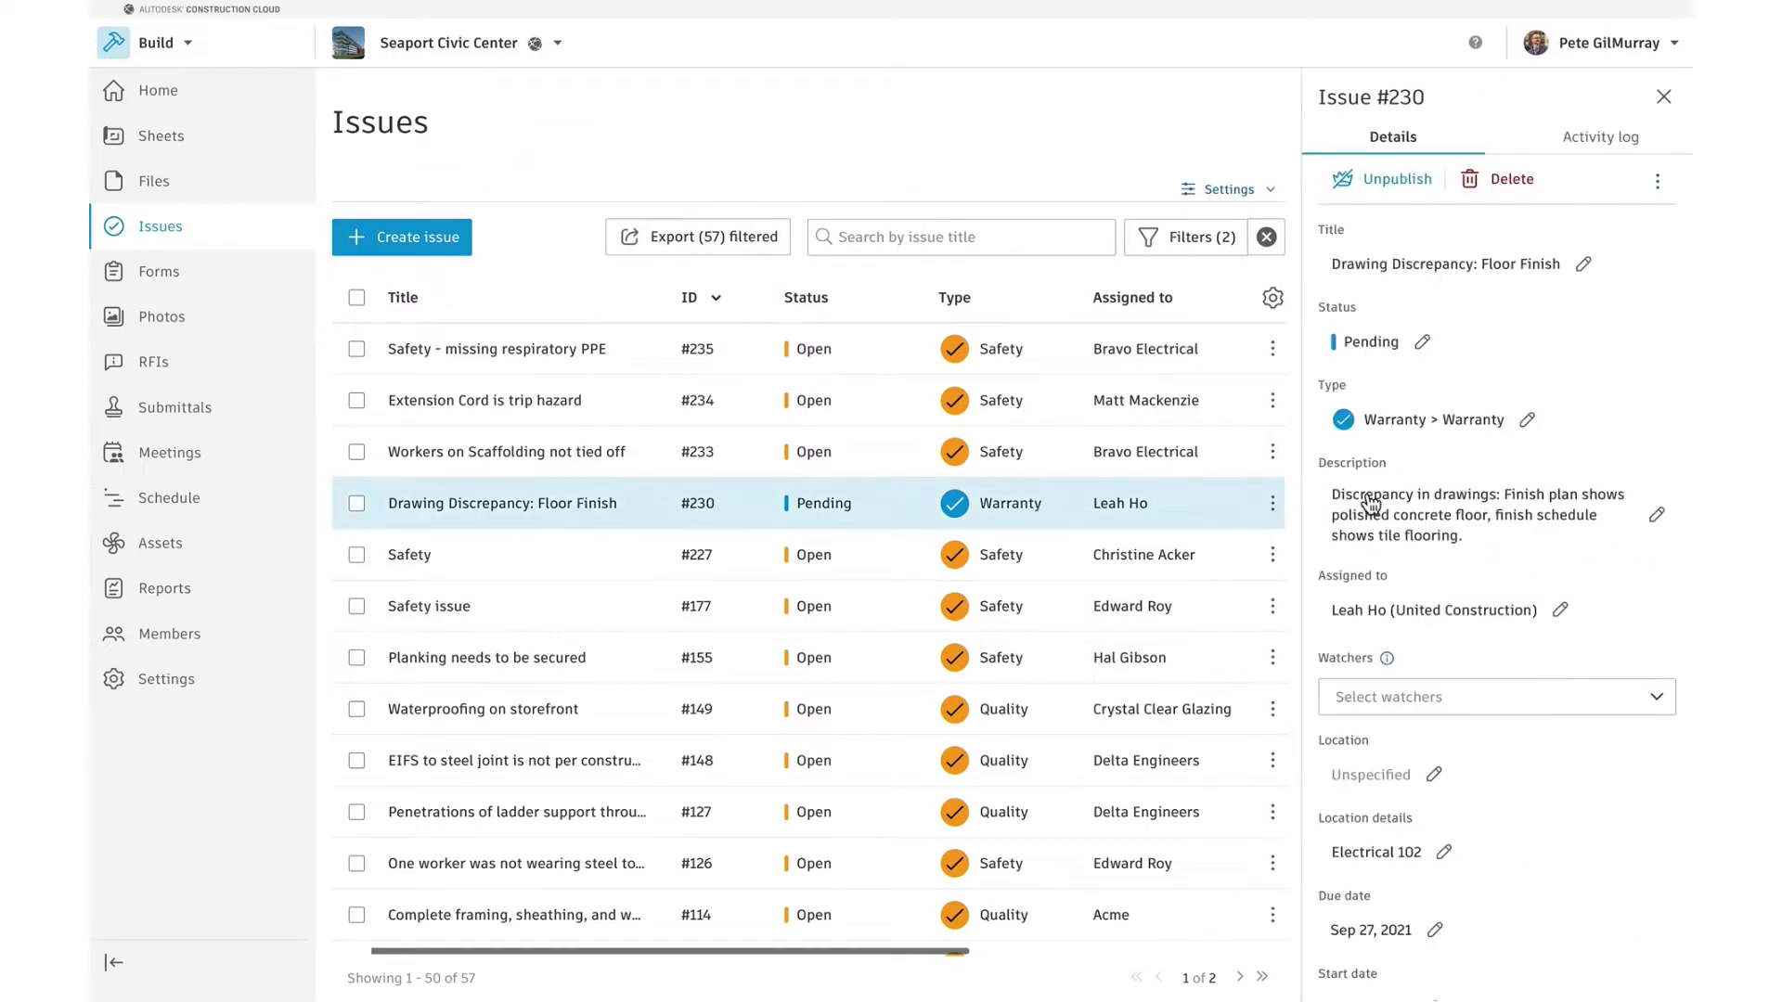
scroll(1384, 514, down, 5)
scroll(1385, 513, down, 5)
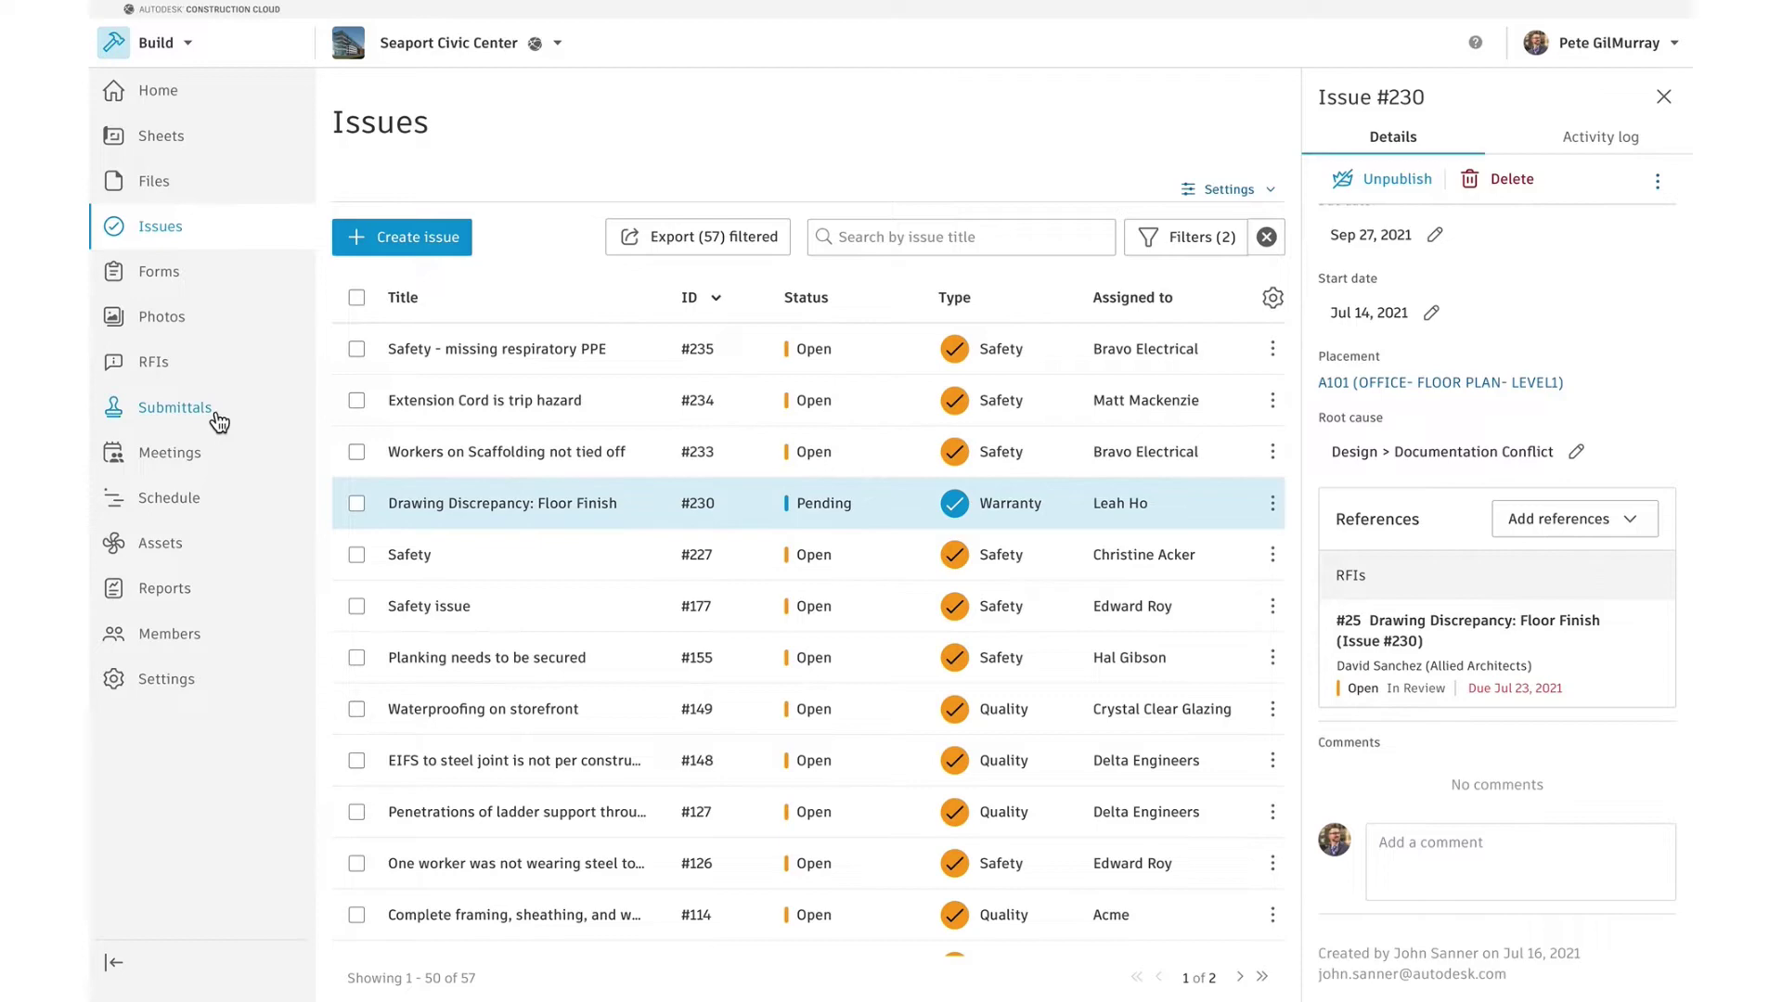
Step: Go to Submittals and open submittal #11 Shop Drawings (11-10 4413)
click(175, 407)
click(516, 912)
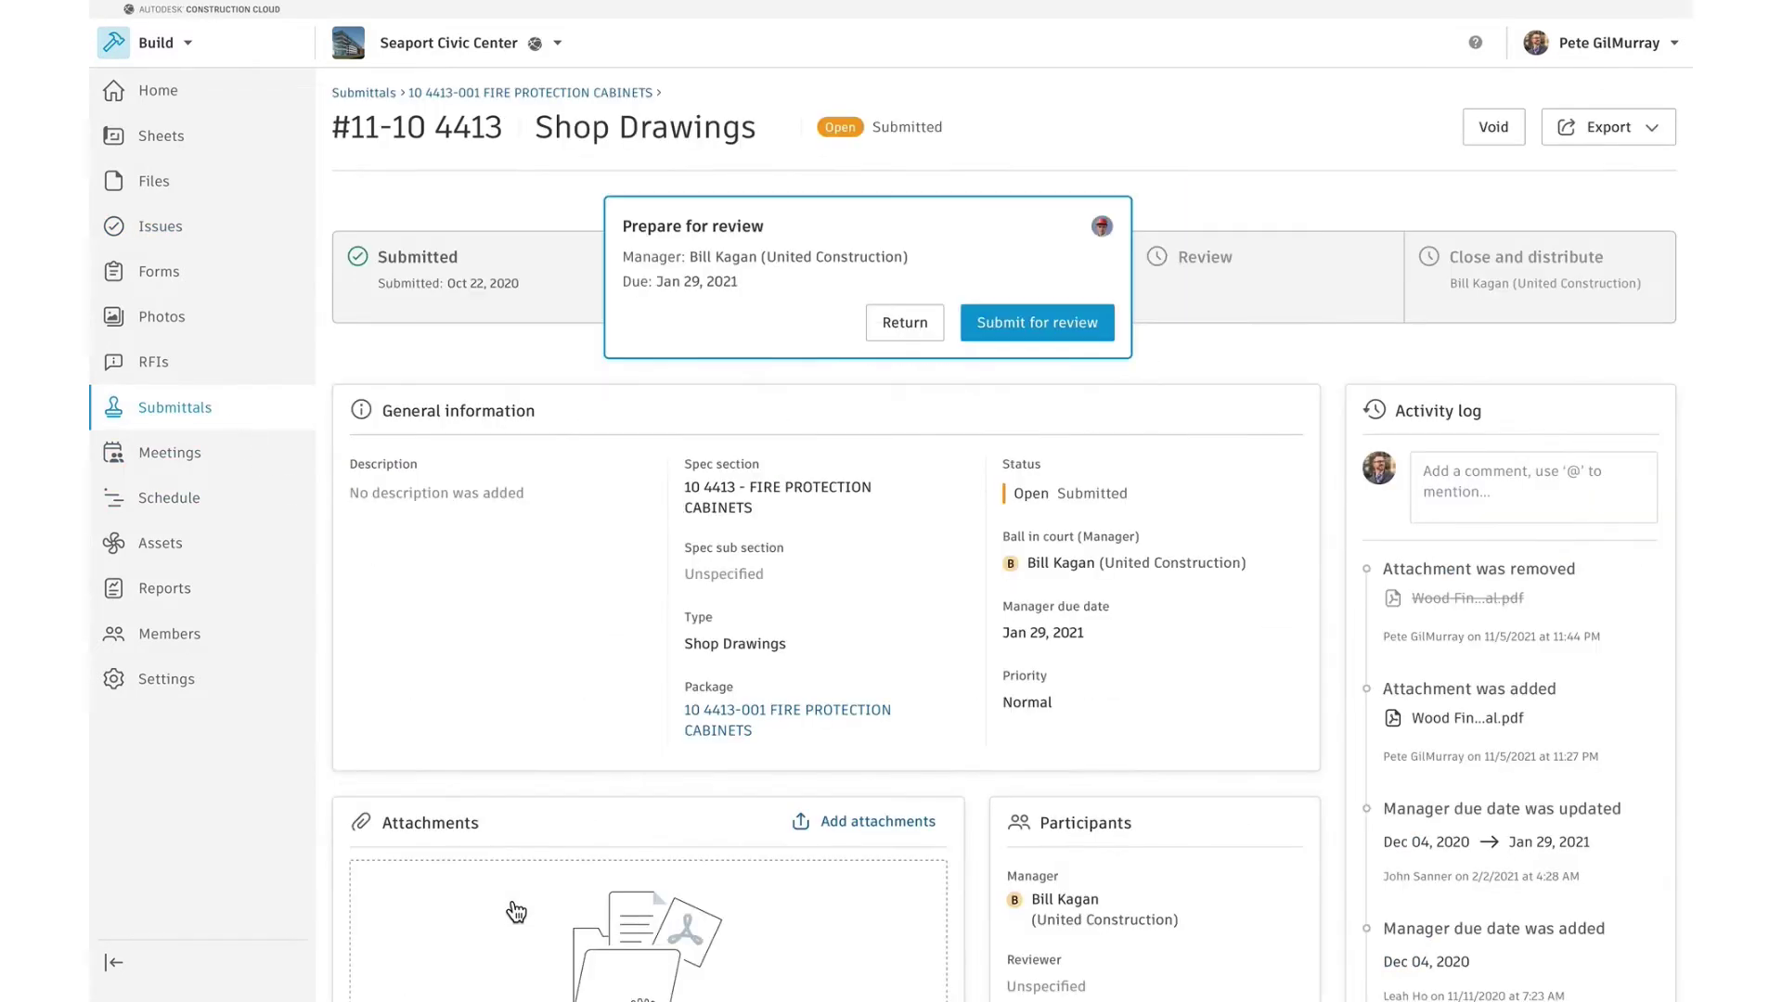